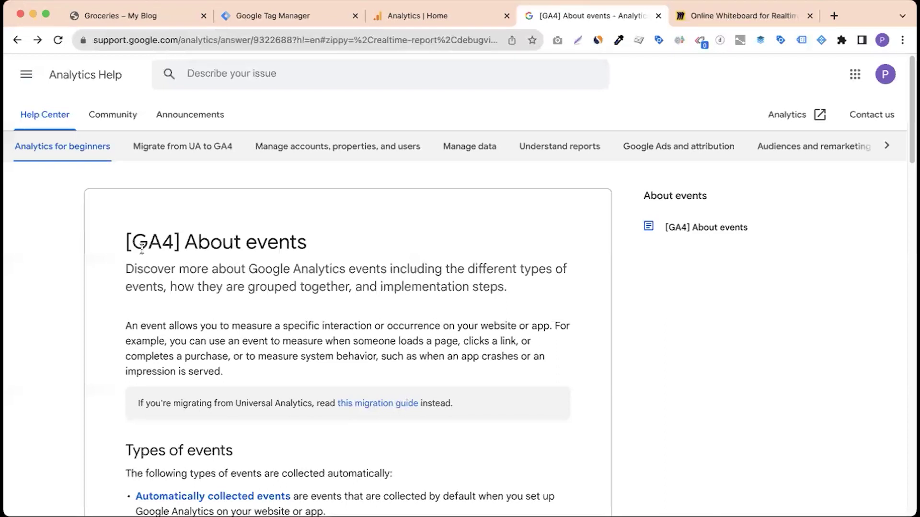
Step: Open the help article on automatically collected events from the Types of events section
scroll(308, 262, "down", 2)
scroll(308, 262, "down", 4)
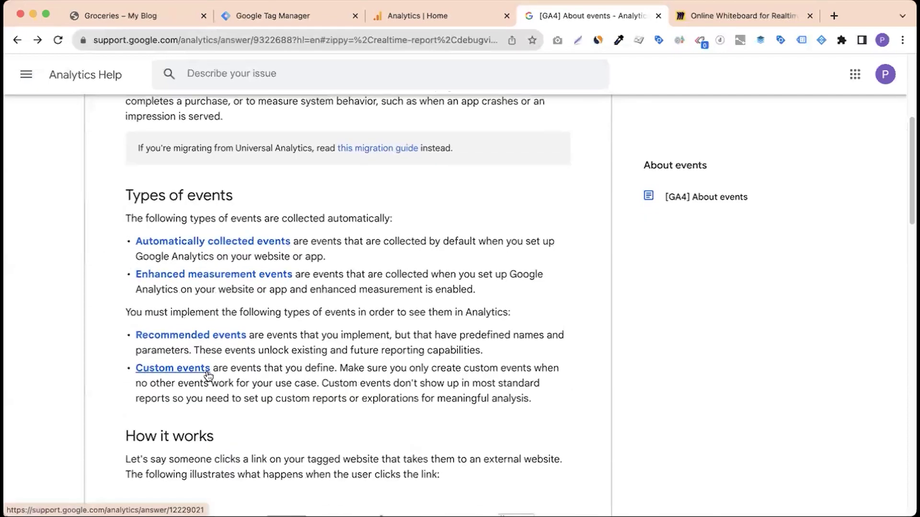
left_click(189, 244)
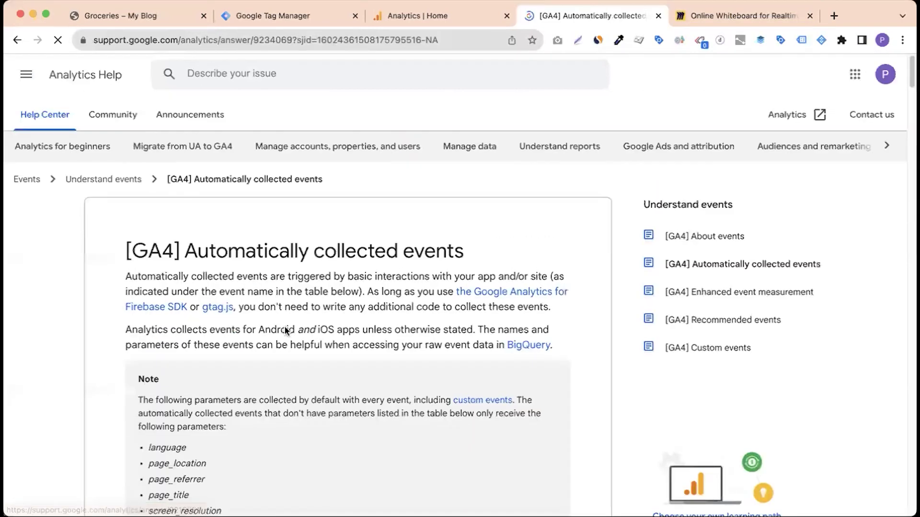
Step: Examine the table of automatically collected events and their triggers, from ad_click and ad_exposure down to in_app_purchase
scroll(223, 314, "down", 10)
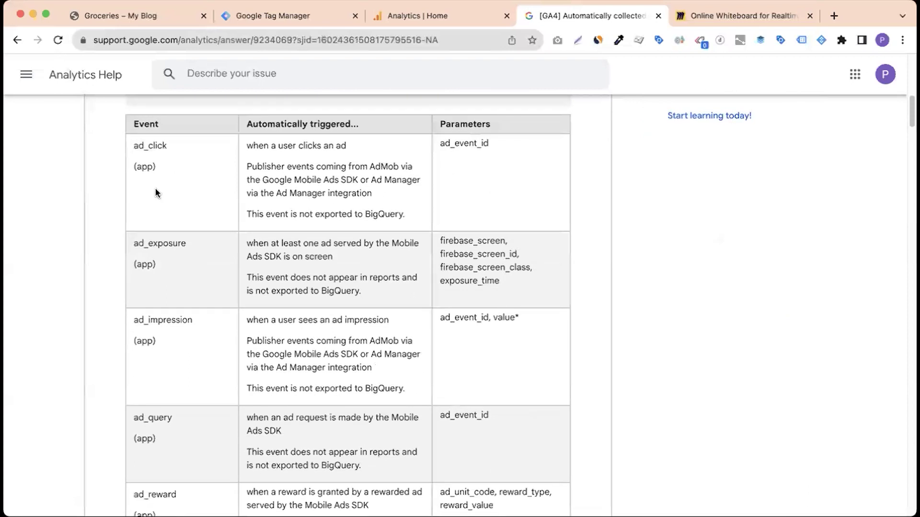
mouse_move(143, 146)
left_mouse_down()
mouse_move(180, 146)
mouse_move(161, 145)
left_mouse_up()
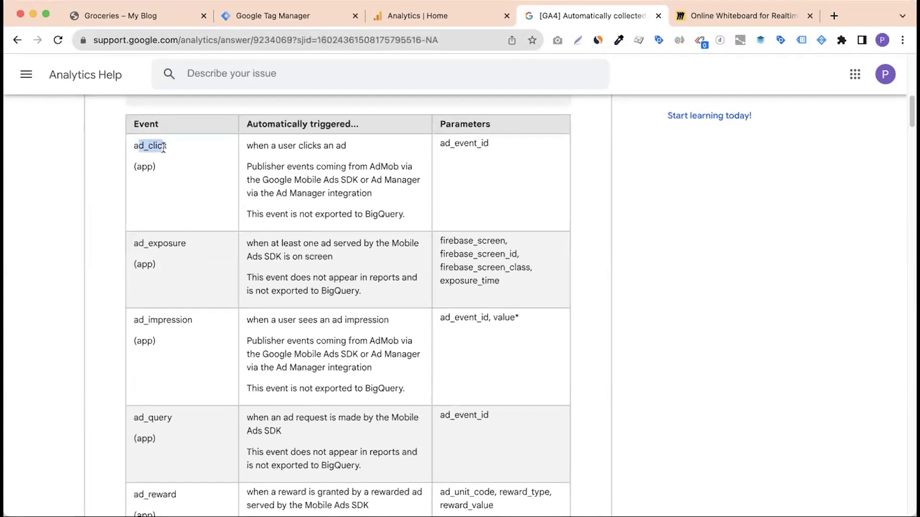
left_click(169, 165)
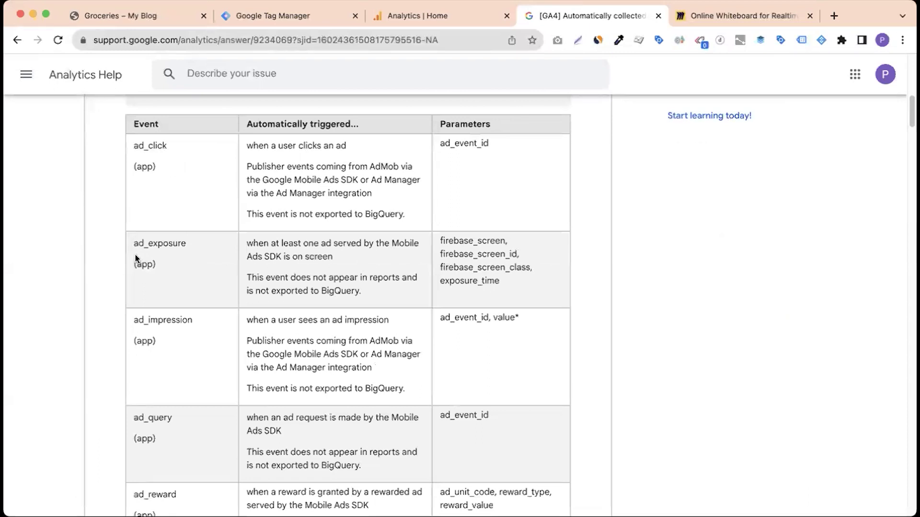
left_click_drag(132, 242, 180, 244)
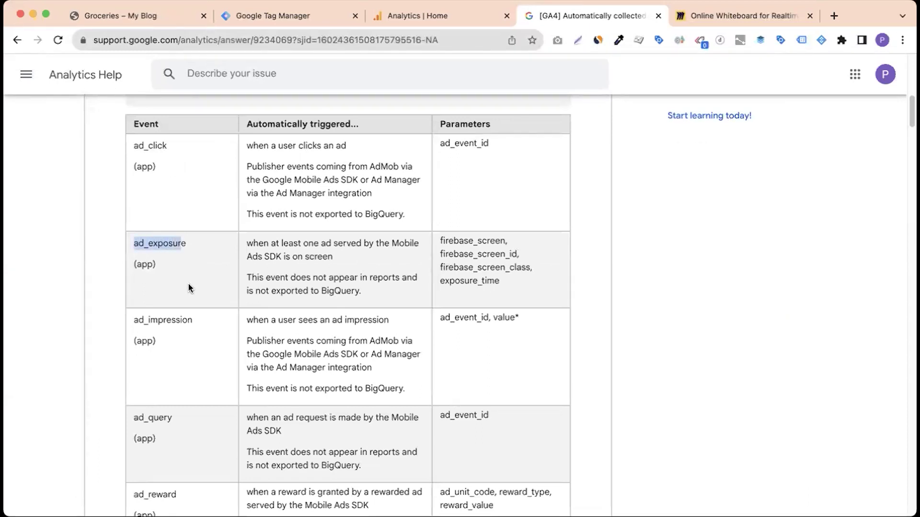
scroll(187, 283, "down", 1)
left_click_drag(139, 301, 157, 316)
scroll(179, 314, "down", 4)
scroll(156, 318, "down", 5)
scroll(156, 327, "down", 4)
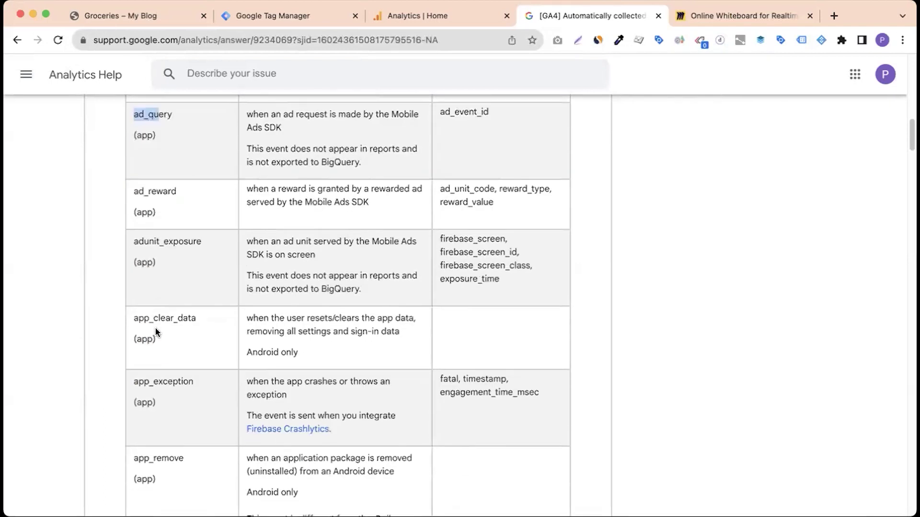
scroll(162, 377, "down", 9)
scroll(162, 377, "down", 20)
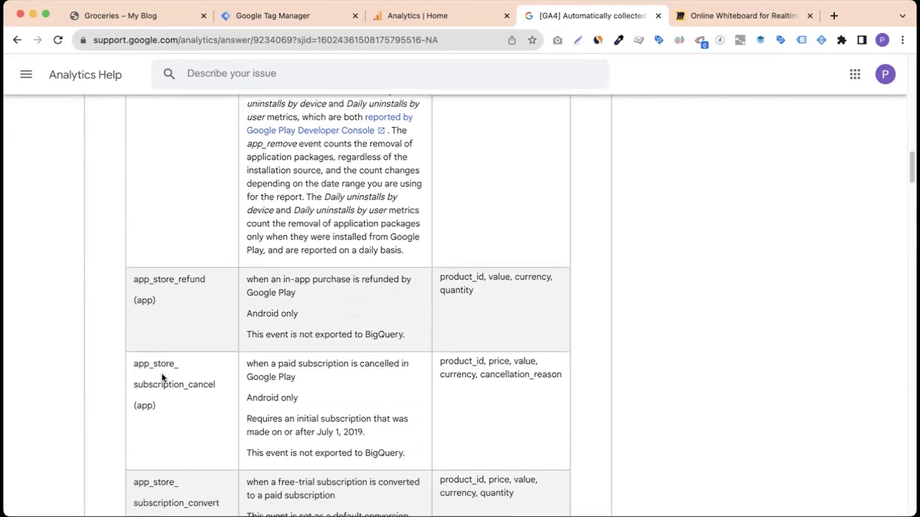
scroll(162, 378, "down", 20)
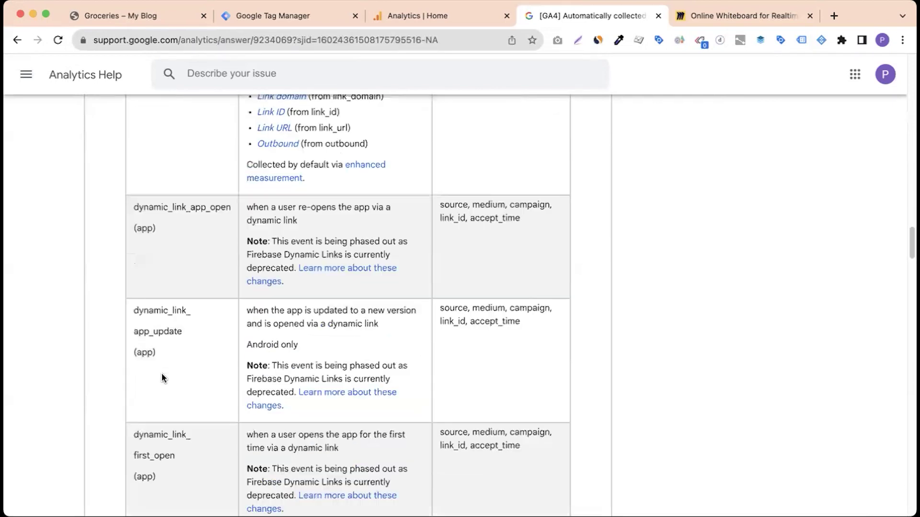
scroll(174, 346, "down", 1)
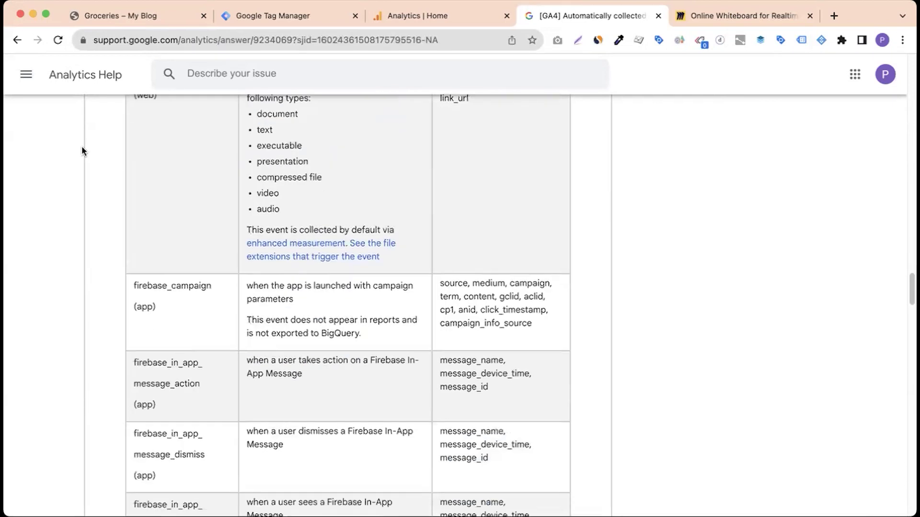
scroll(149, 317, "down", 16)
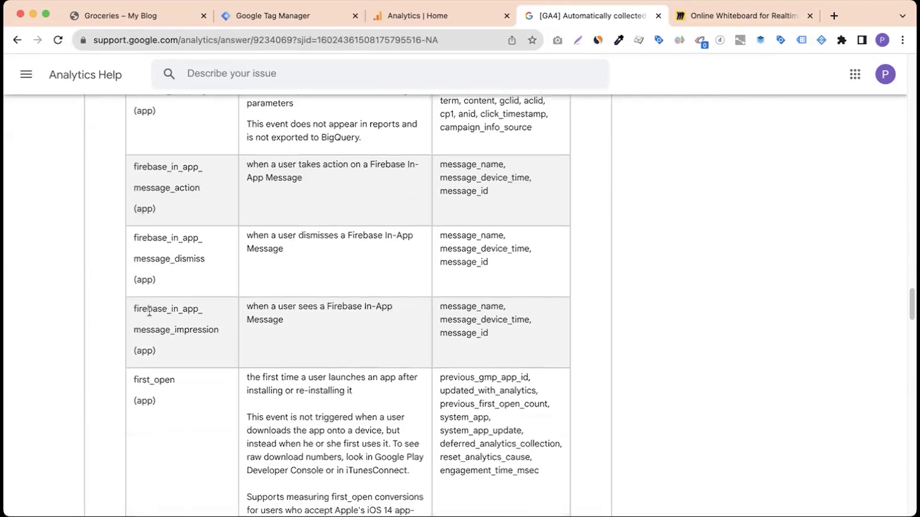
scroll(114, 359, "down", 16)
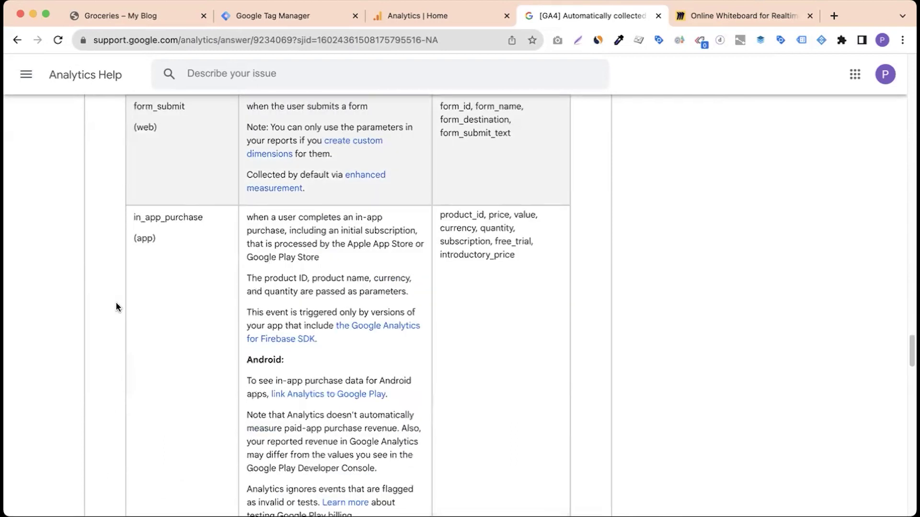
Step: Return to the About events article and review the event categories under Types of events
left_click(17, 39)
scroll(382, 316, "down", 4)
scroll(323, 316, "up", 2)
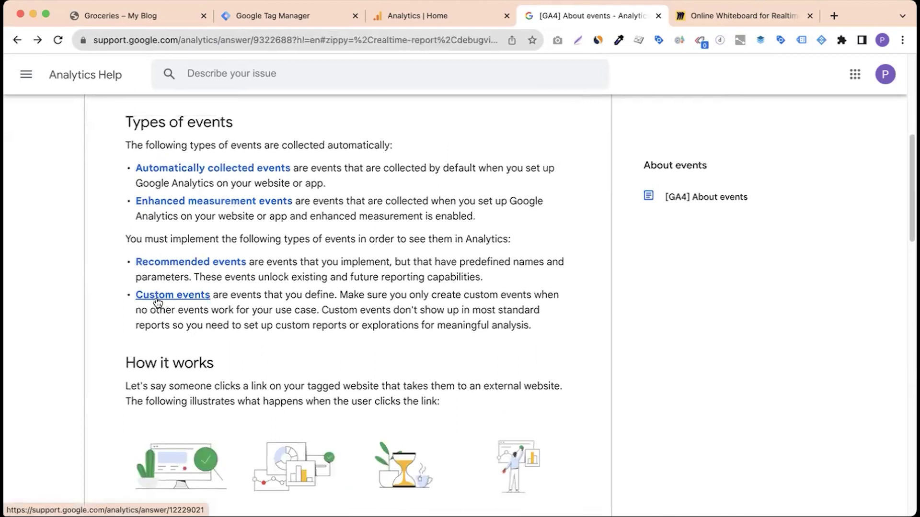
scroll(163, 287, "up", 2)
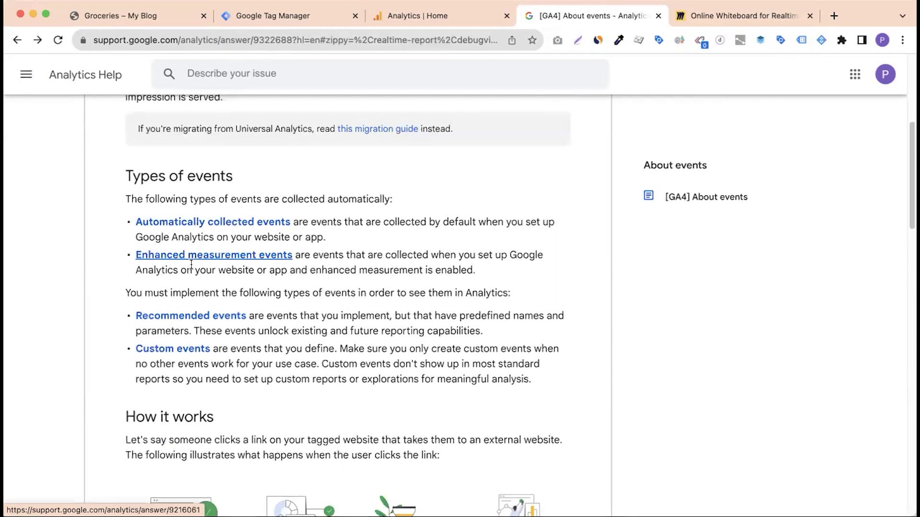
Step: Switch to Google Analytics and open the Enhanced measurement settings of the Next Stair web data stream
left_click(281, 19)
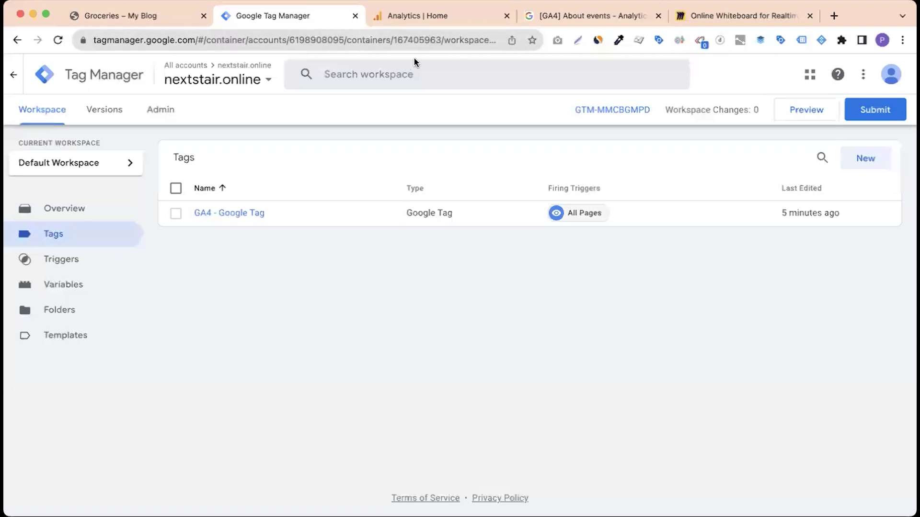
left_click(418, 19)
left_click(21, 490)
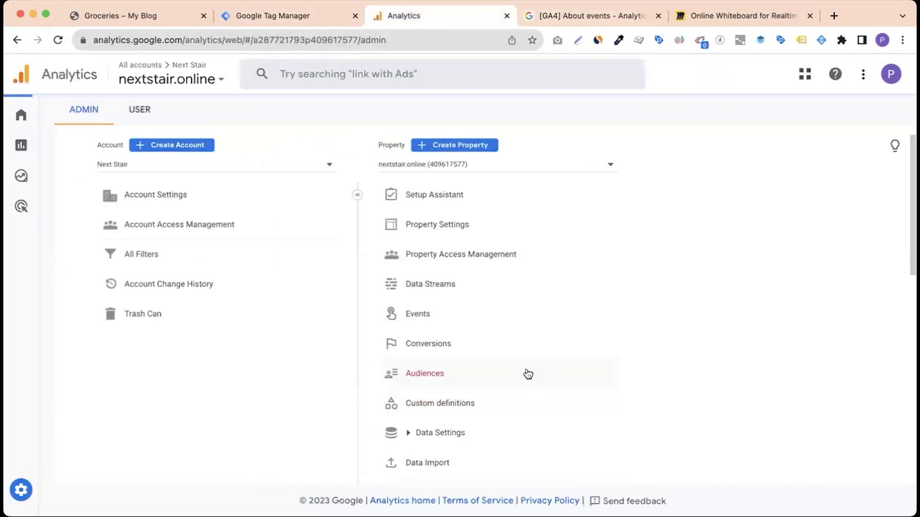
left_click(424, 286)
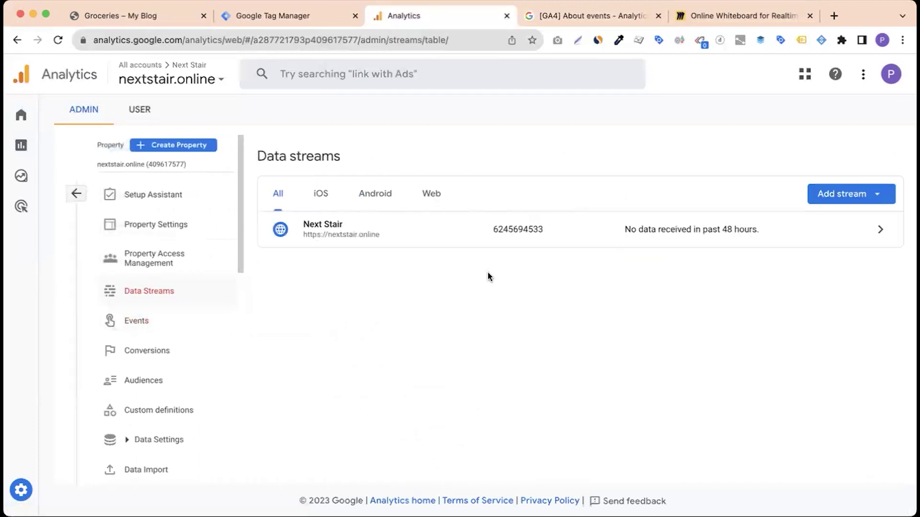
left_click(666, 233)
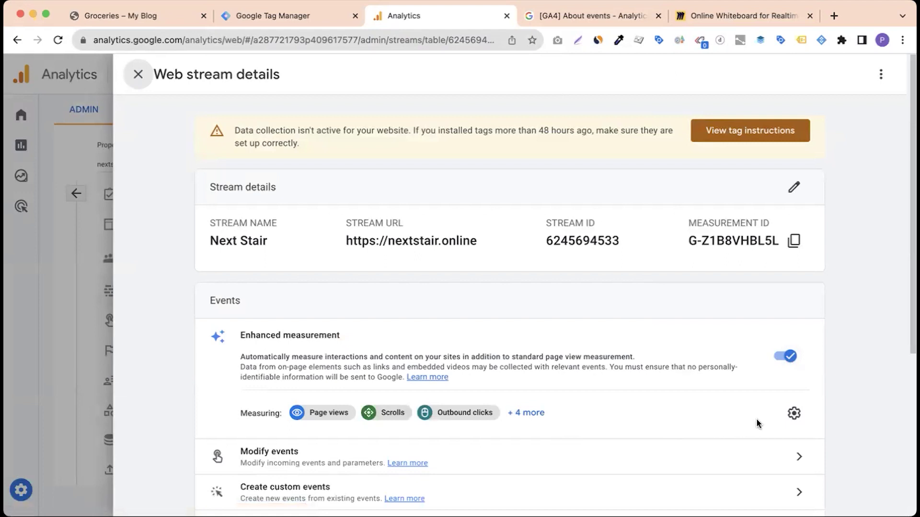
left_click(794, 413)
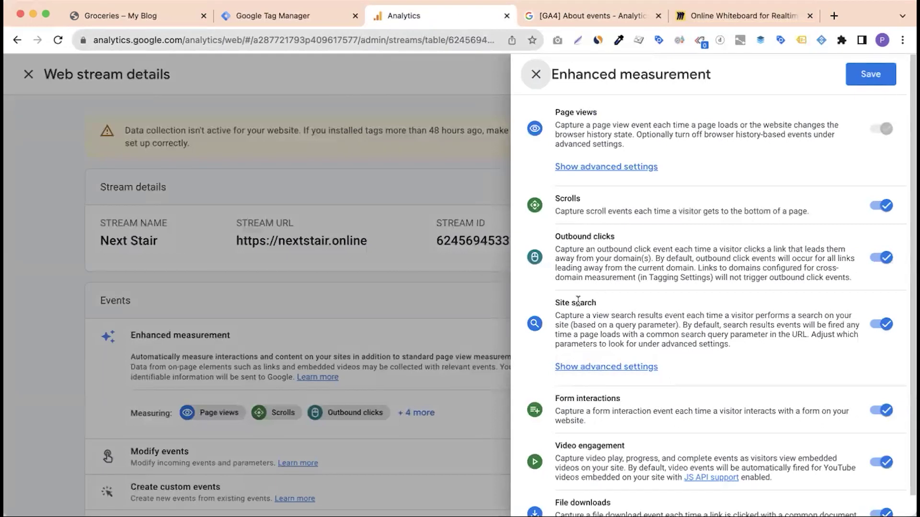
Step: Compare the Site search measurement option with the product search field on the store's Groceries page, and return to the Enhanced measurement settings
left_click_drag(555, 303, 615, 309)
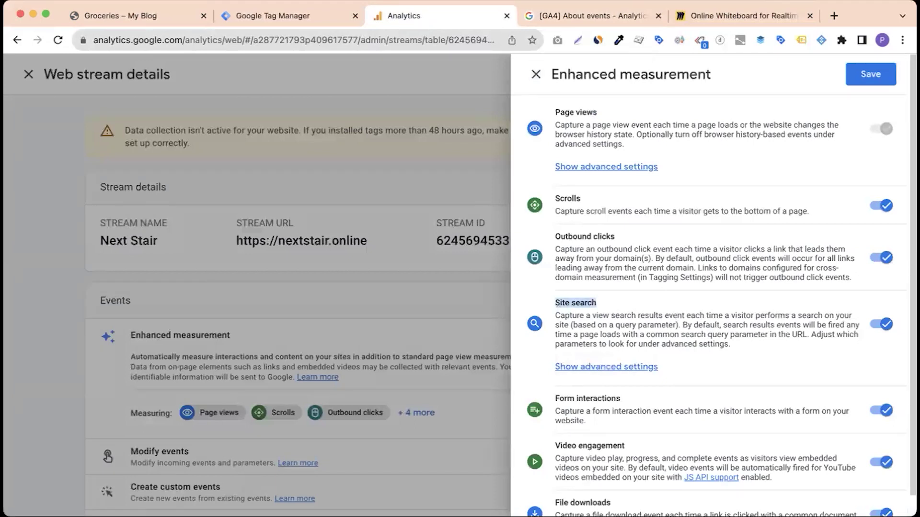
left_click(120, 15)
scroll(134, 192, "up", 10)
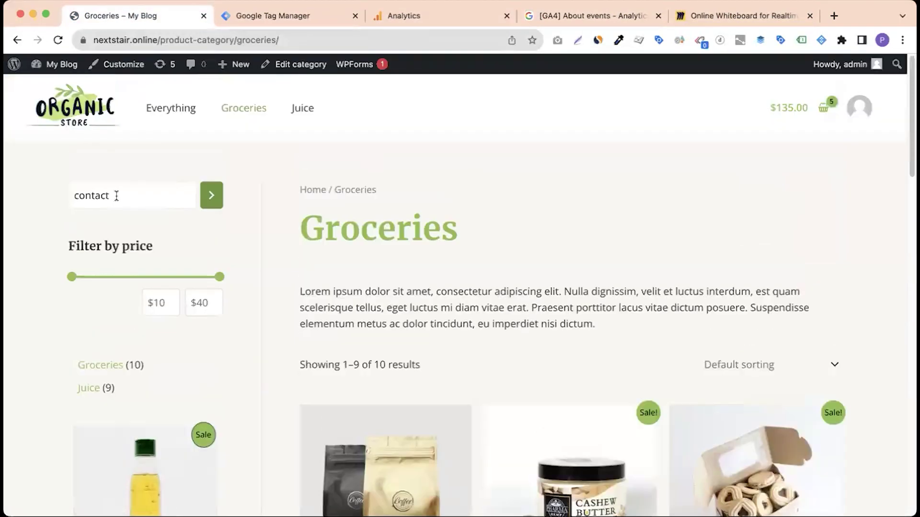
left_click_drag(116, 196, 57, 197)
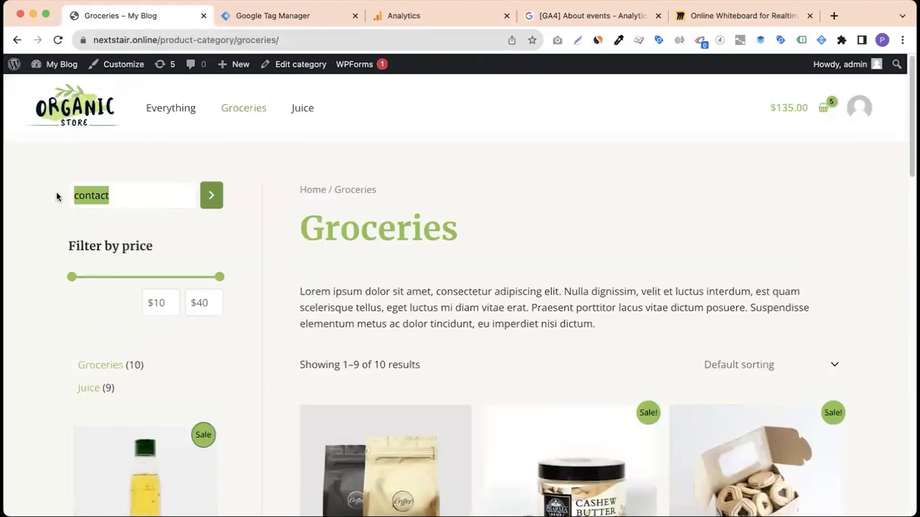
left_click(584, 18)
left_click(465, 16)
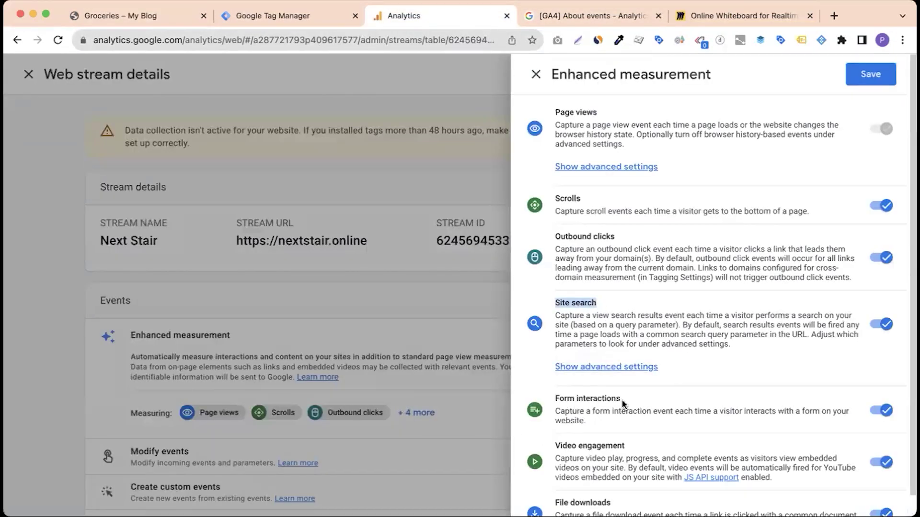
Step: Review the Form interactions and File downloads options in the Enhanced measurement settings
scroll(625, 431, "down", 1)
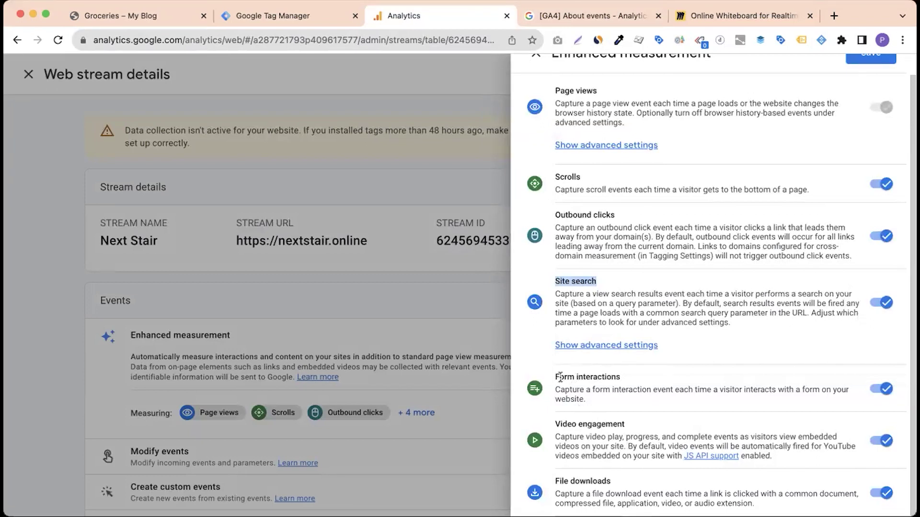
left_click_drag(560, 377, 586, 378)
left_click_drag(556, 481, 629, 485)
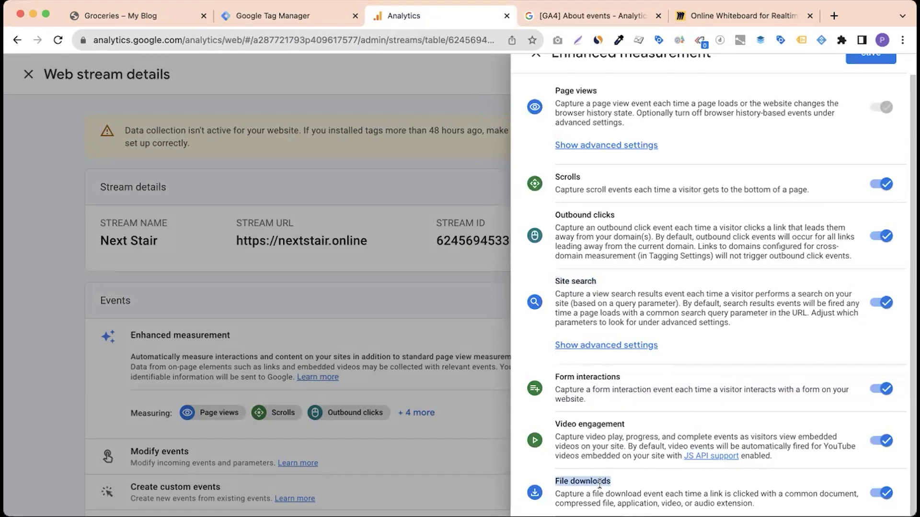
left_click(575, 486)
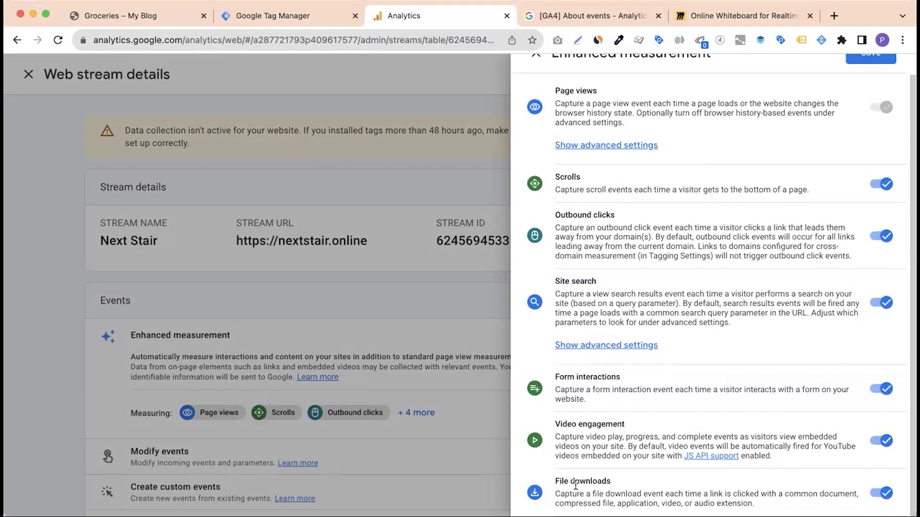
left_click_drag(553, 482, 611, 489)
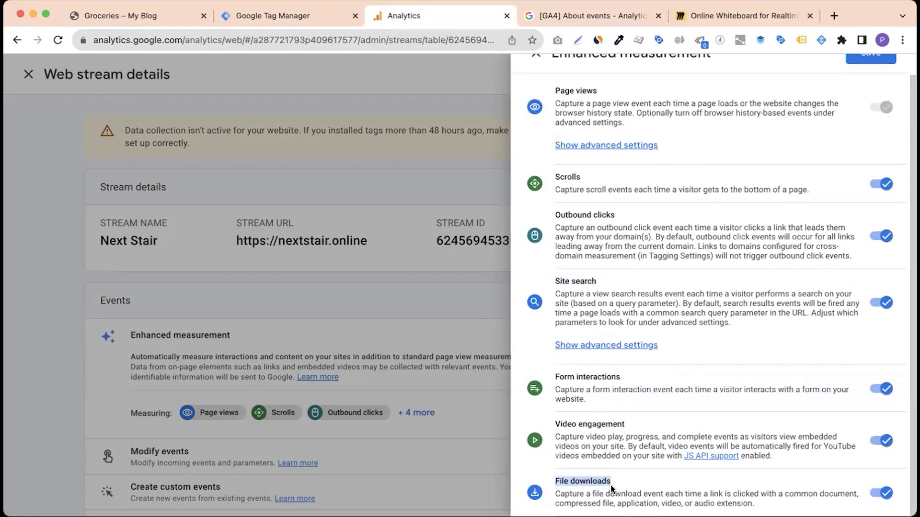
Step: Leave the web stream settings without saving and view the event count overview on the Analytics home page
left_click(423, 327)
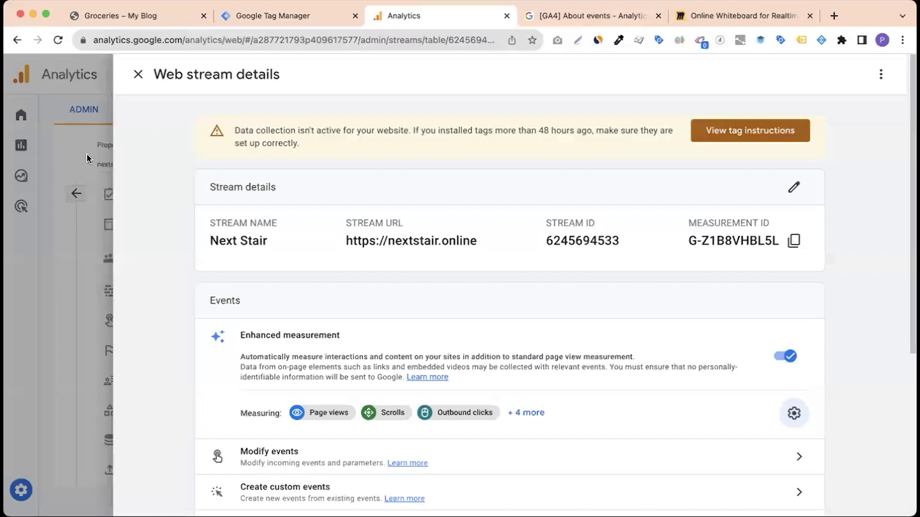
left_click(137, 78)
left_click(75, 194)
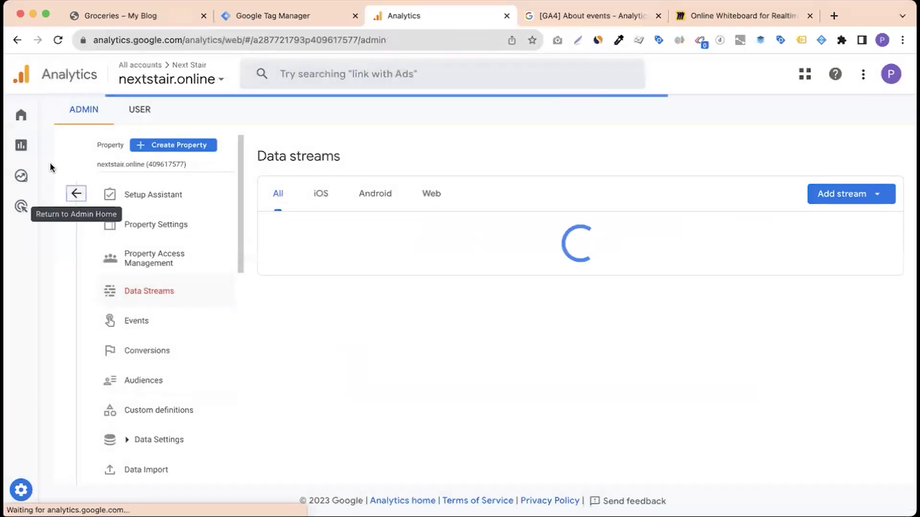
left_click(21, 120)
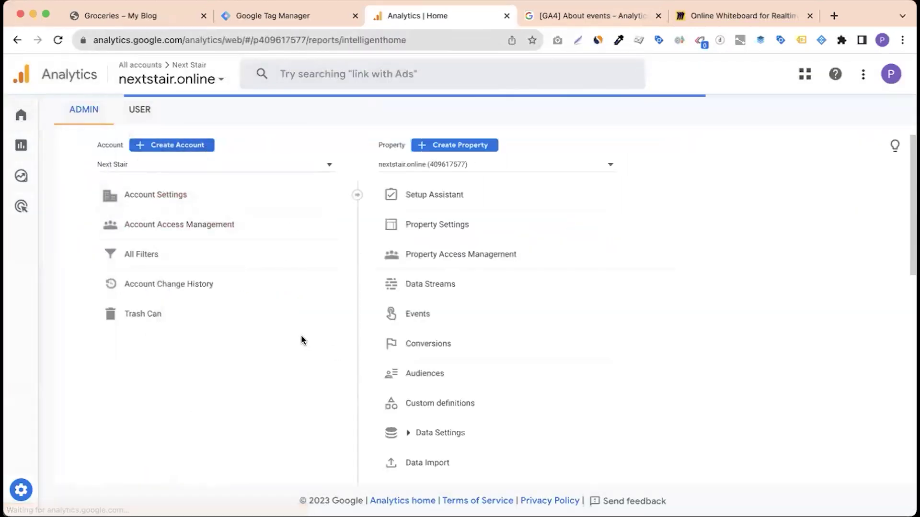
scroll(154, 312, "down", 3)
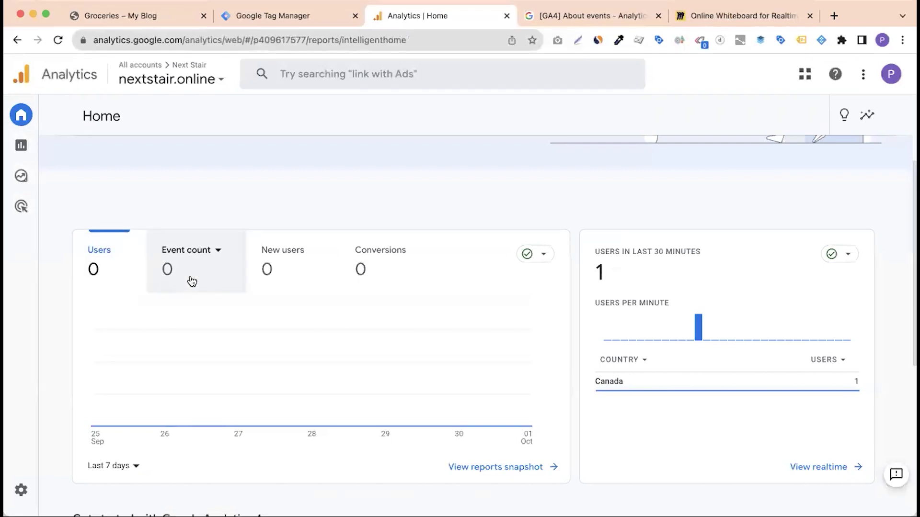
Step: Open the Recommended events help article and examine the events recommended for all business verticals, including generate_lead
left_click(565, 17)
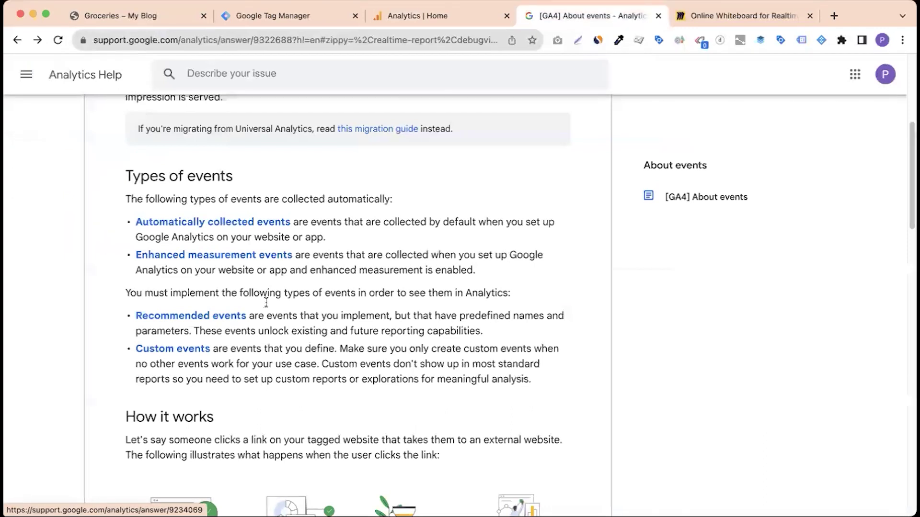
left_click(170, 320)
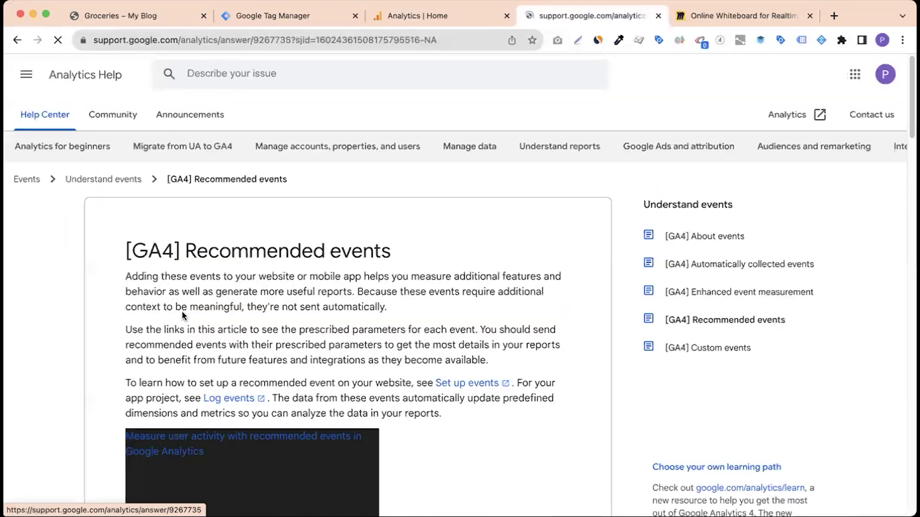
scroll(182, 310, "down", 10)
scroll(224, 302, "down", 4)
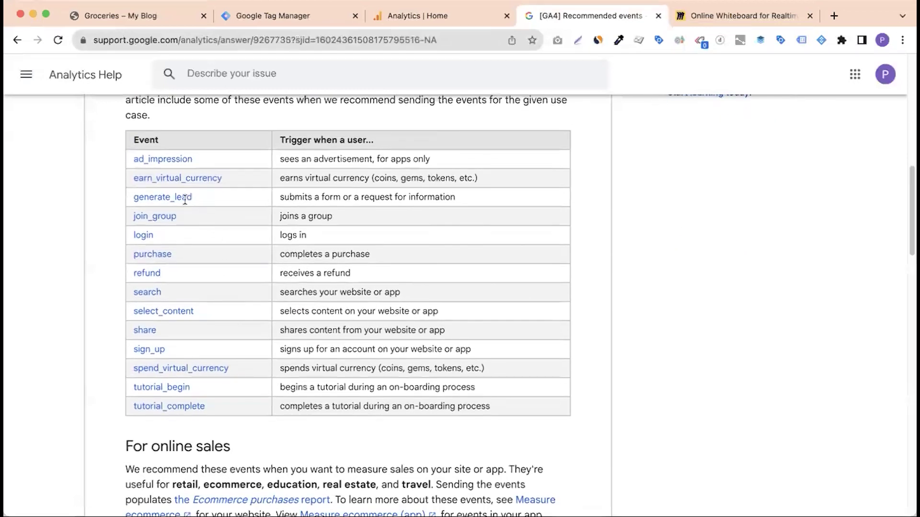
left_click_drag(193, 198, 131, 199)
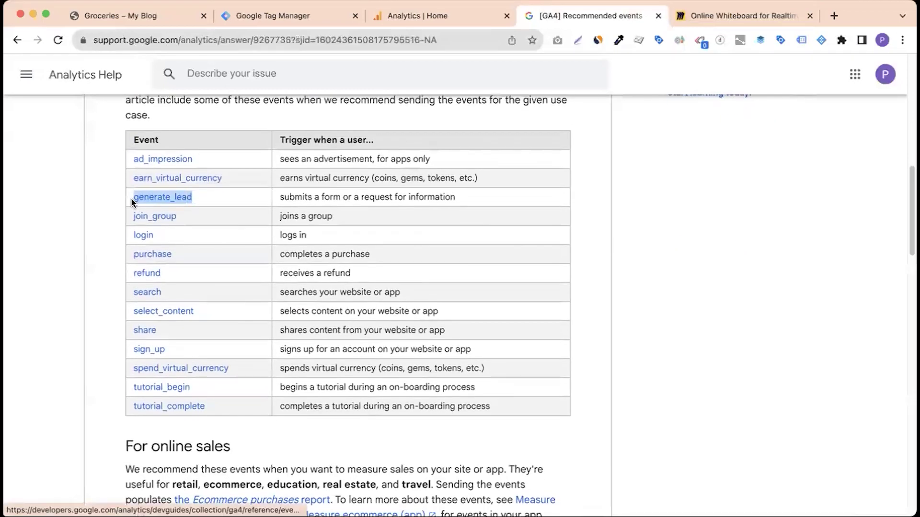
left_click(211, 289)
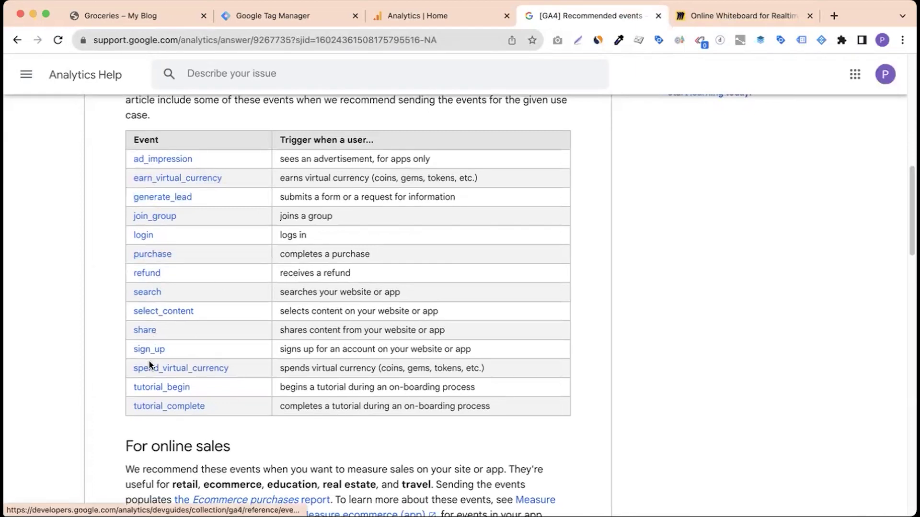
scroll(246, 314, "up", 1)
scroll(246, 316, "up", 1)
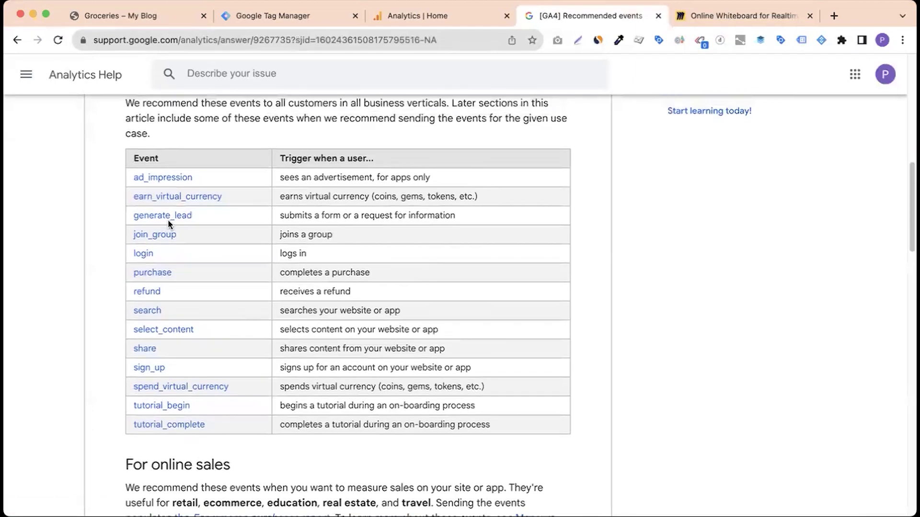
Step: Return to the About events article, and switch to the Miro whiteboard to view the website-to-Google-Analytics events diagram
left_click(23, 42)
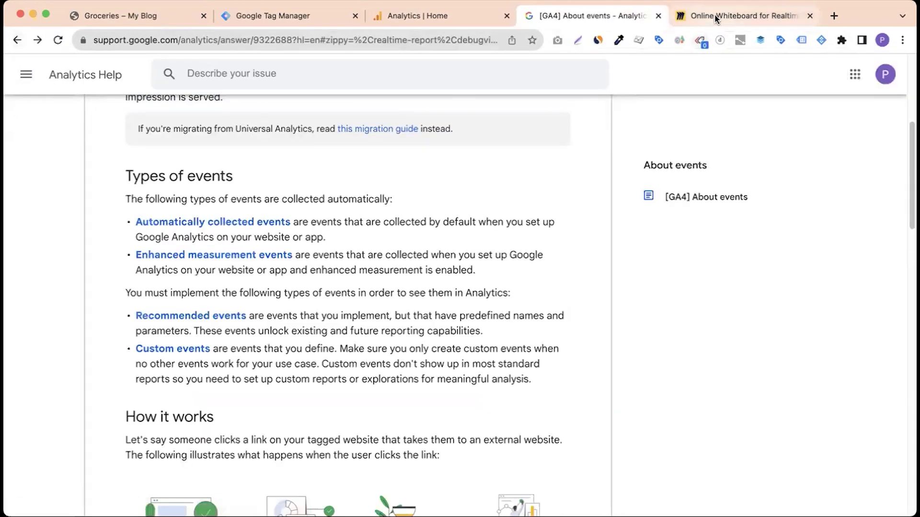
left_click(742, 16)
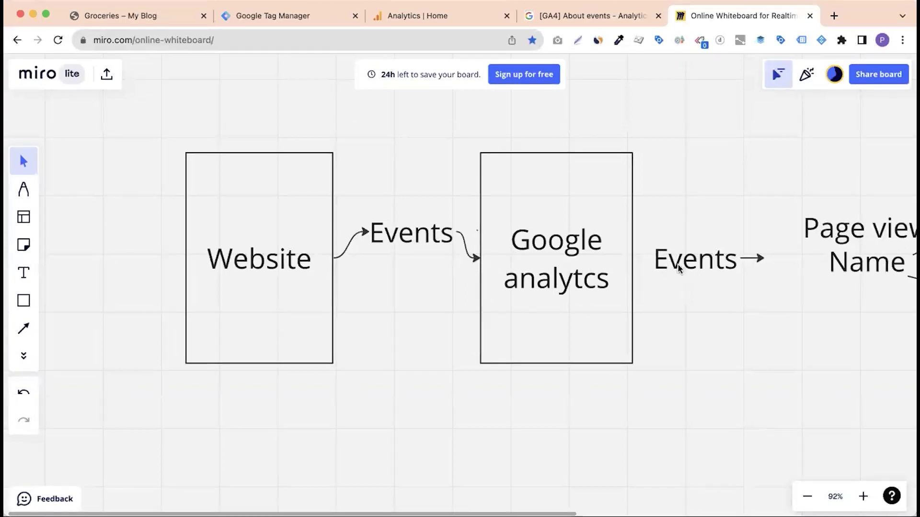
scroll(679, 263, "right", 3)
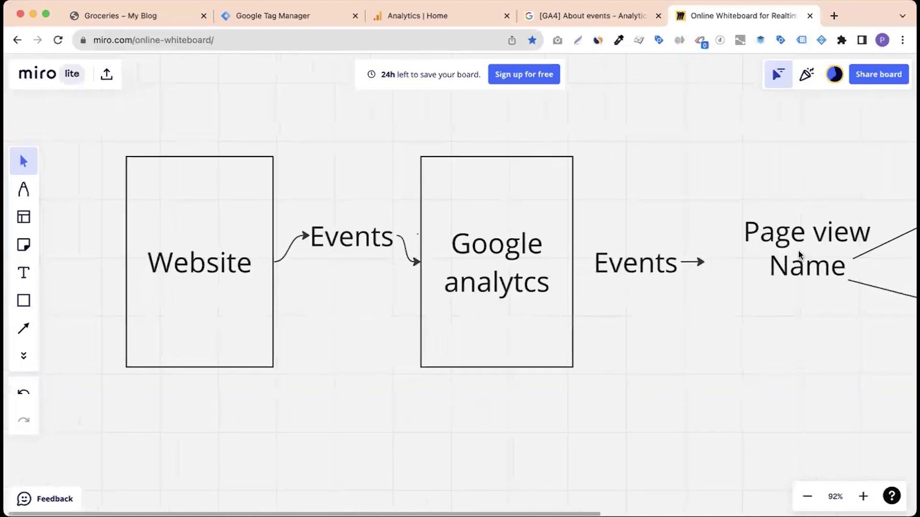